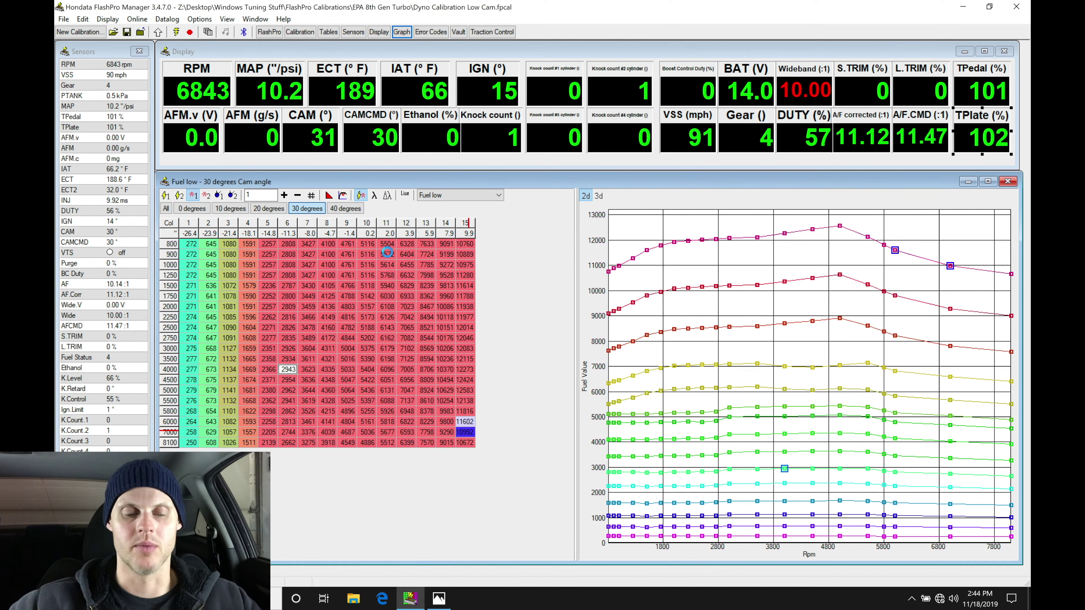
# Check the high-cam and low-cam angle tables, and extend the table view to show all 20 load columns.
pyautogui.click(232, 195)
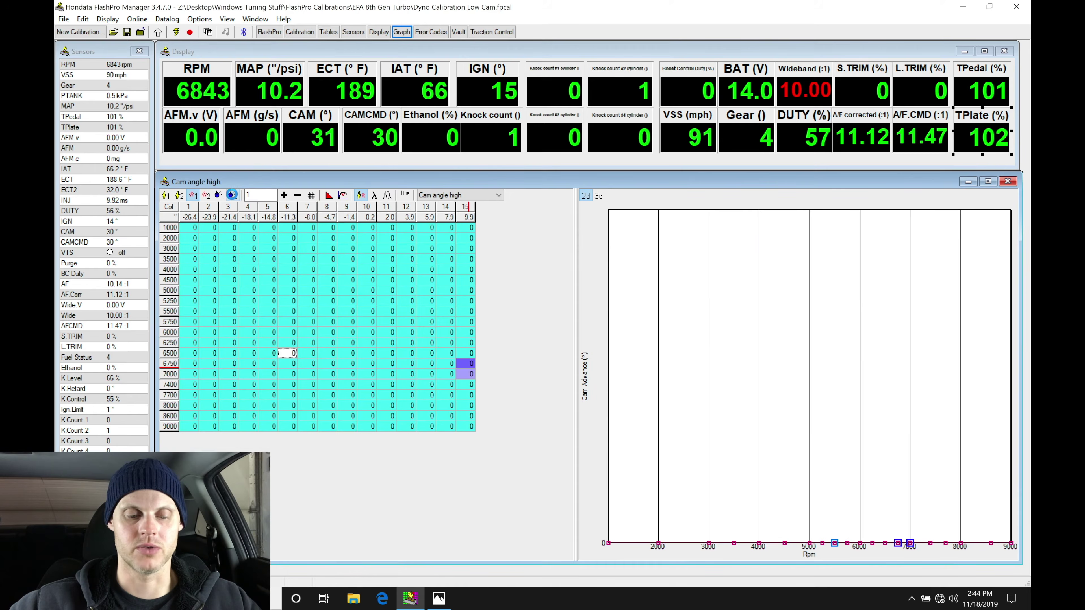
pyautogui.click(219, 195)
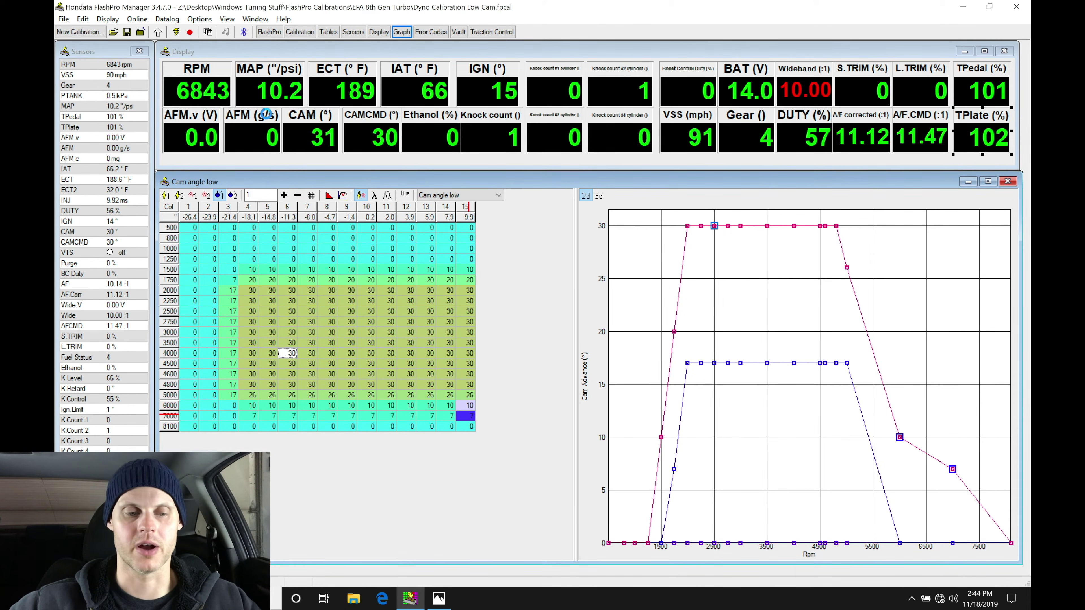
pyautogui.click(200, 18)
pyautogui.click(215, 59)
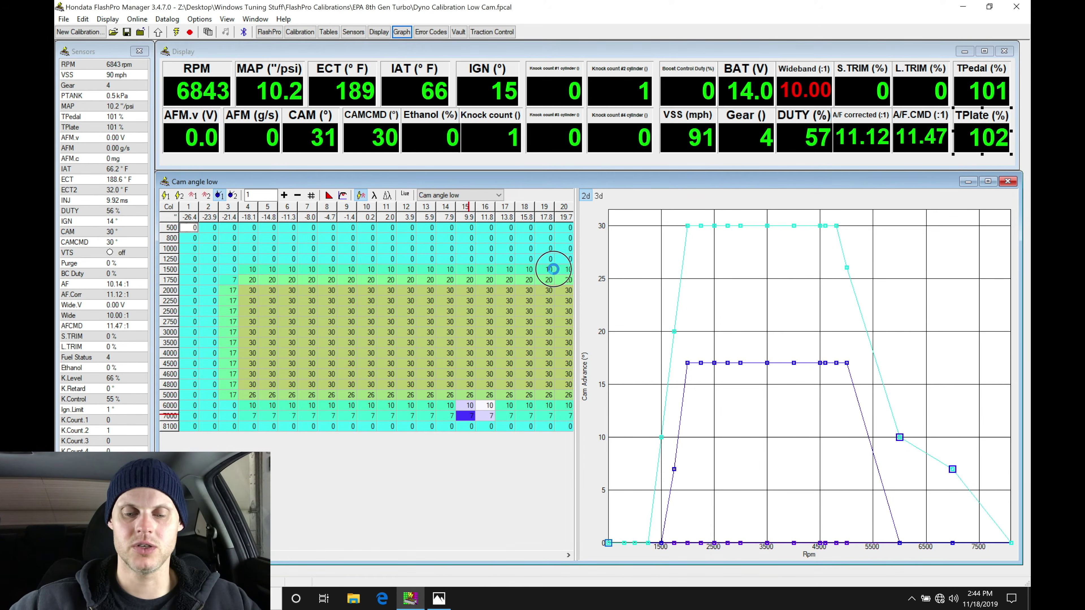
# Review the high-cam fuel table, the 30-degree low-cam fuel table, and the 30-degree high-cam and low-cam ignition tables.
pyautogui.click(207, 195)
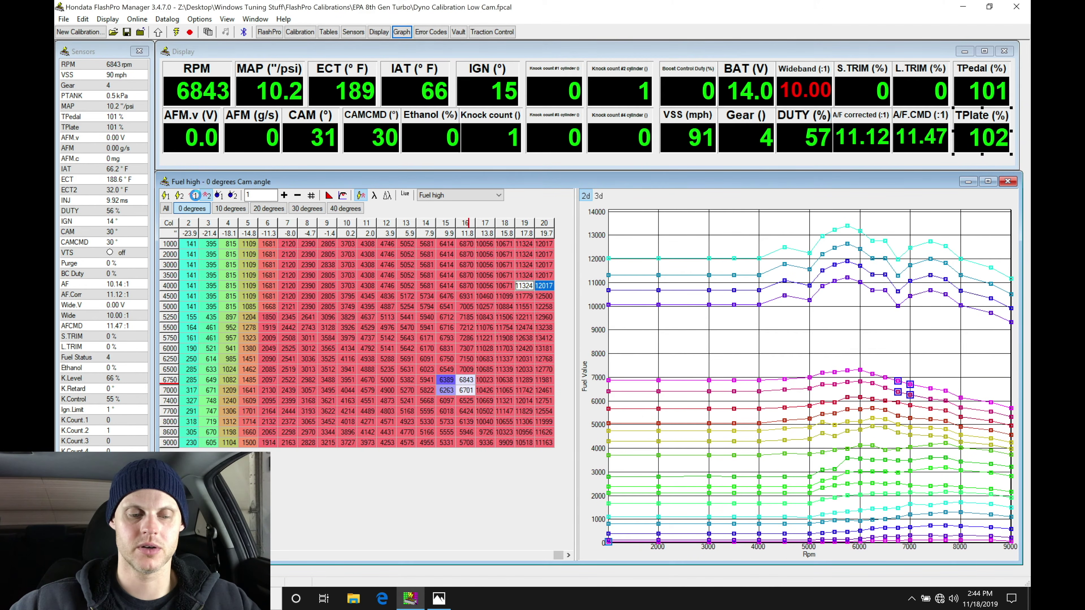
pyautogui.click(193, 195)
pyautogui.click(307, 209)
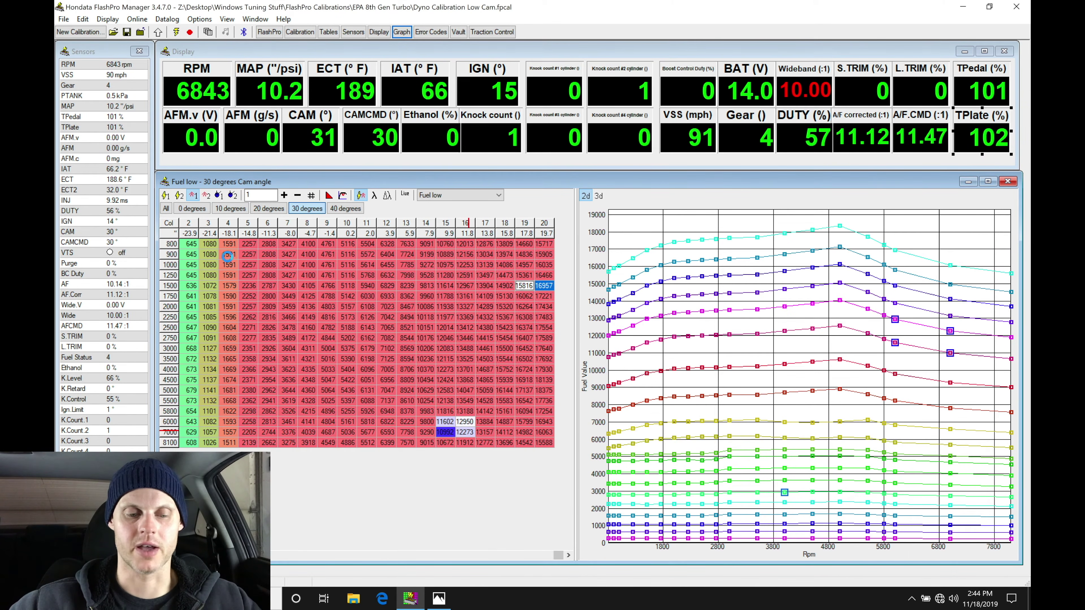
pyautogui.click(179, 196)
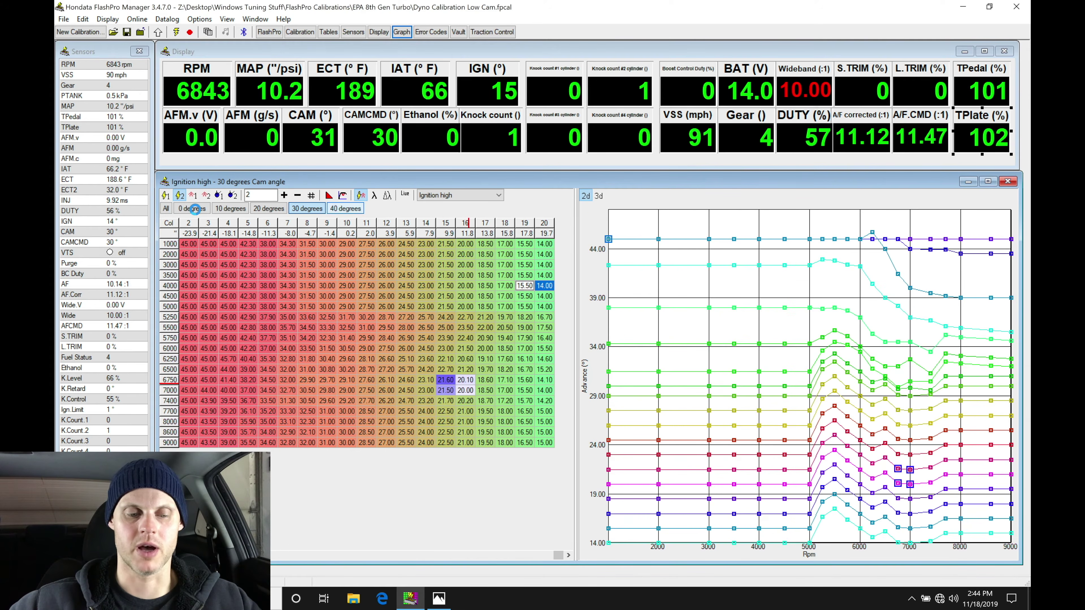
pyautogui.click(165, 195)
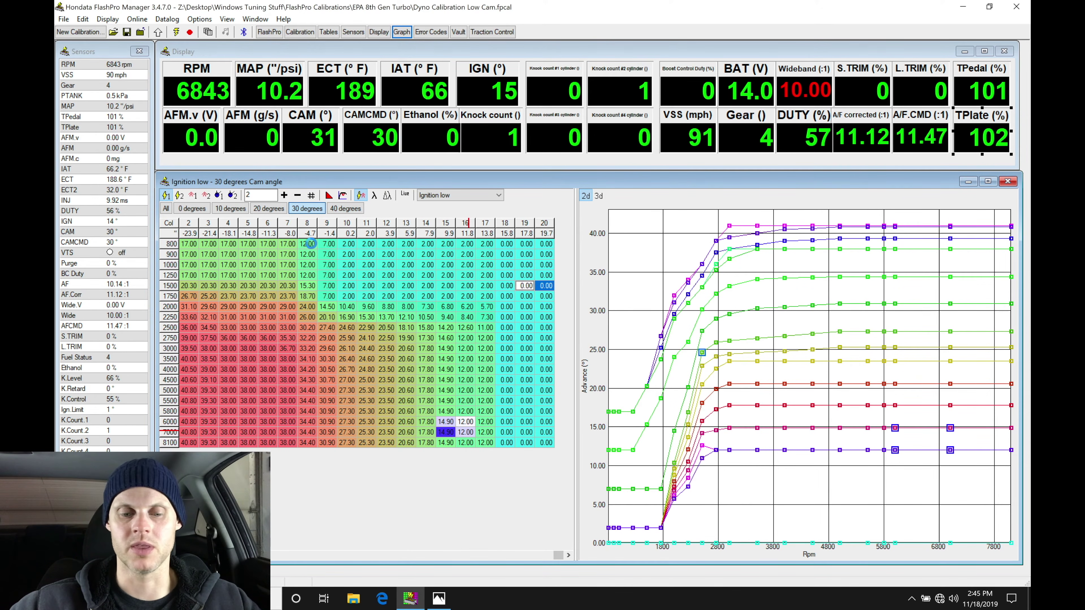
# Copy the entire low-cam fuel table at 30 degrees cam angle into the 40-degree low-cam fuel table.
pyautogui.click(196, 195)
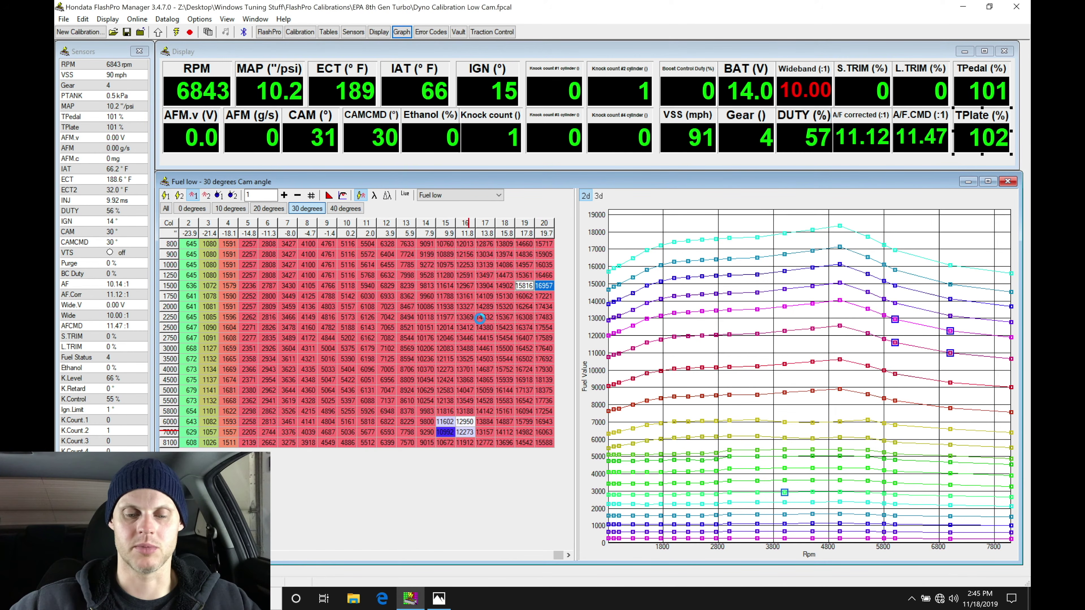
pyautogui.click(453, 292)
pyautogui.moveTo(545, 244); pyautogui.dragTo(180, 444)
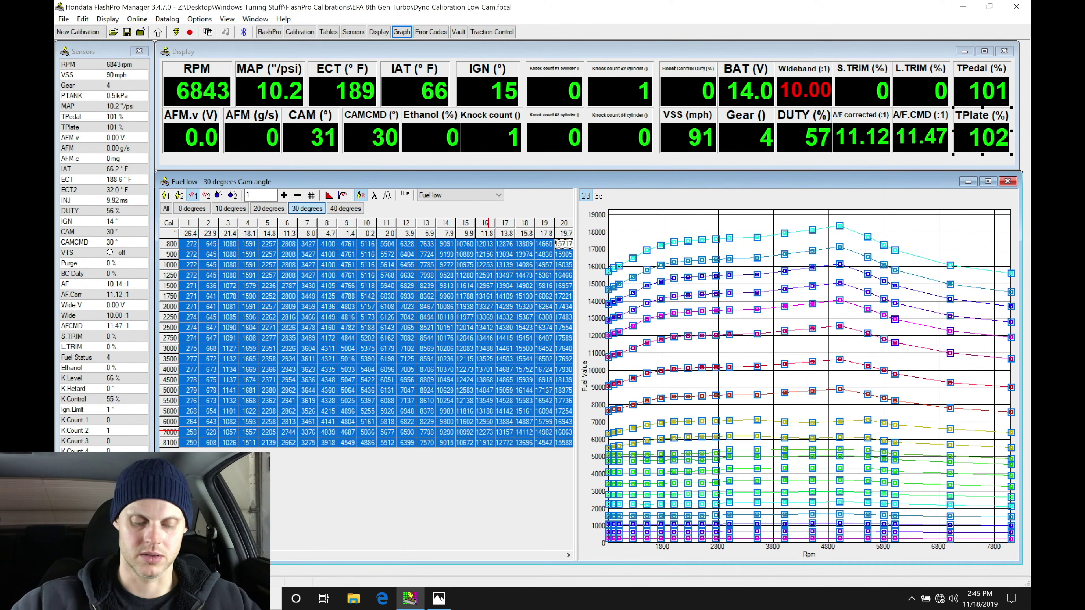
pyautogui.click(345, 208)
pyautogui.hotkey('ctrl', 'v')
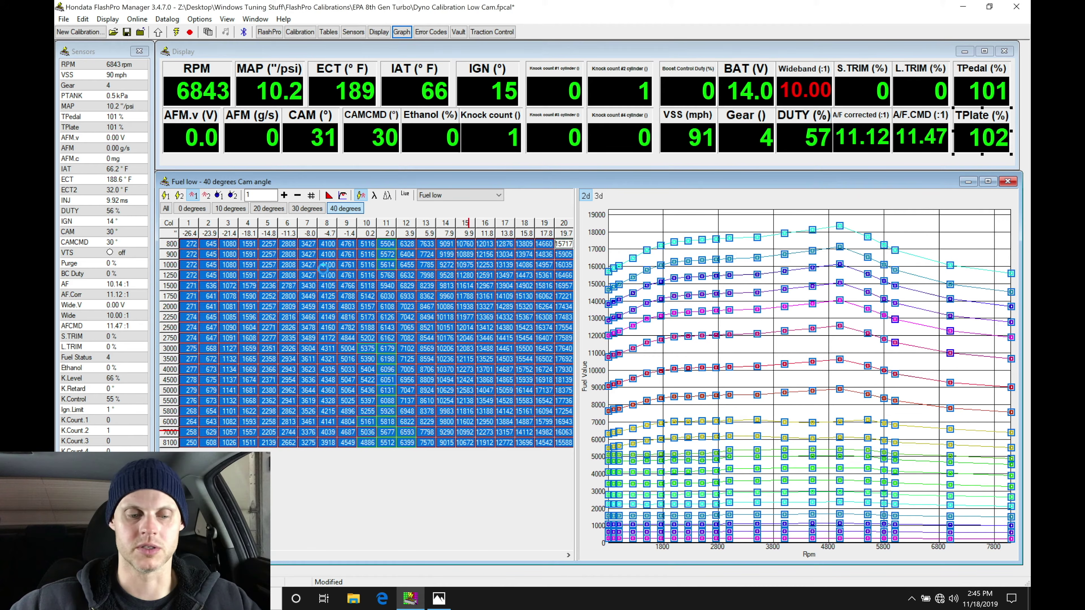
# Copy the low-cam ignition values from the 30-degree table into the 40-degree table, and save the calibration.
pyautogui.click(167, 195)
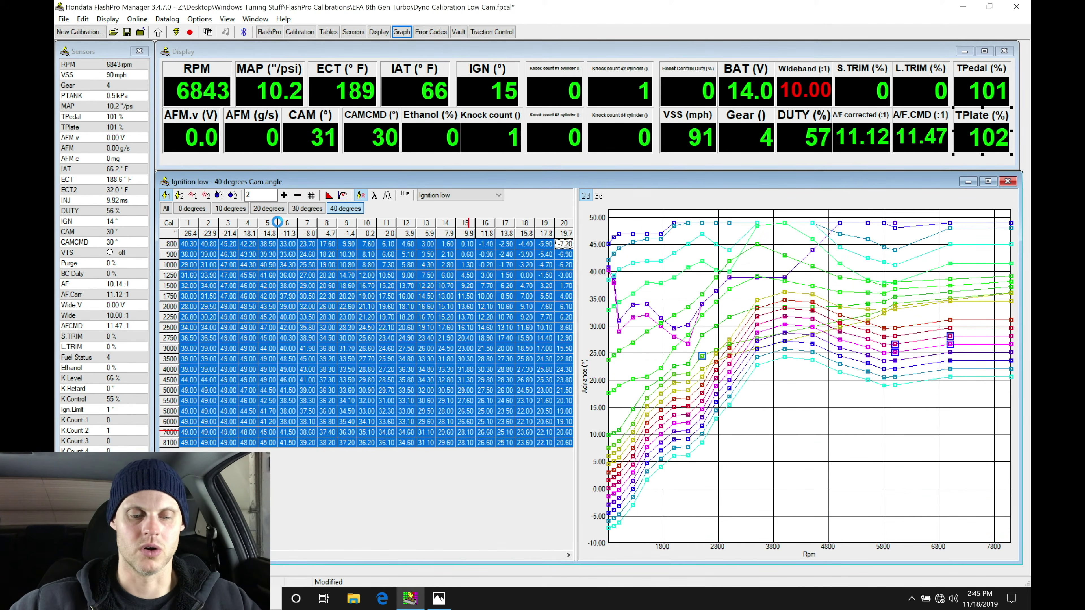
pyautogui.click(307, 208)
pyautogui.click(336, 208)
pyautogui.click(193, 196)
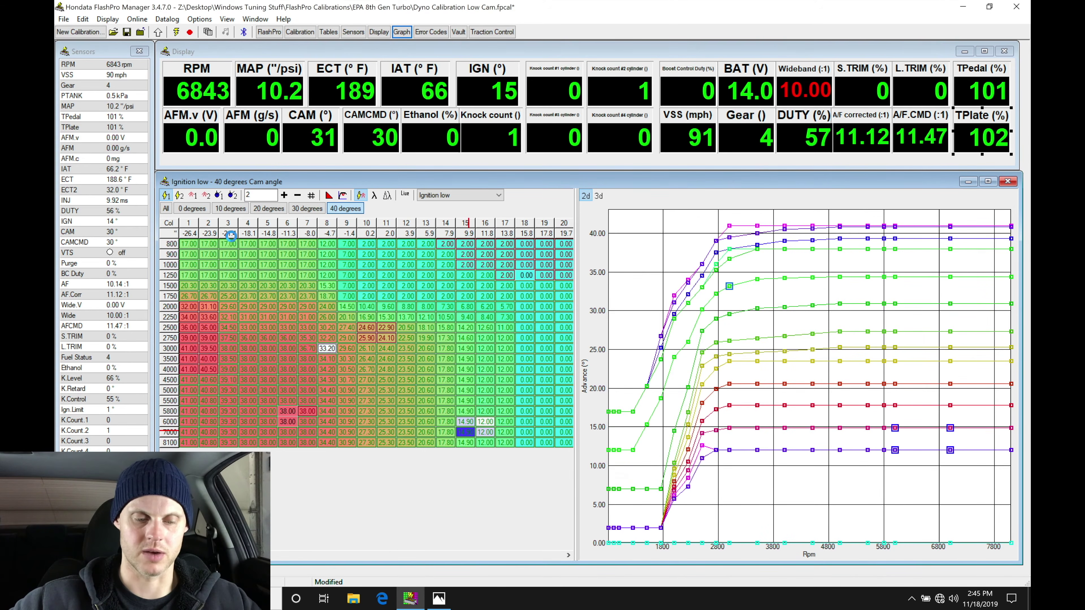
pyautogui.click(127, 32)
pyautogui.click(304, 348)
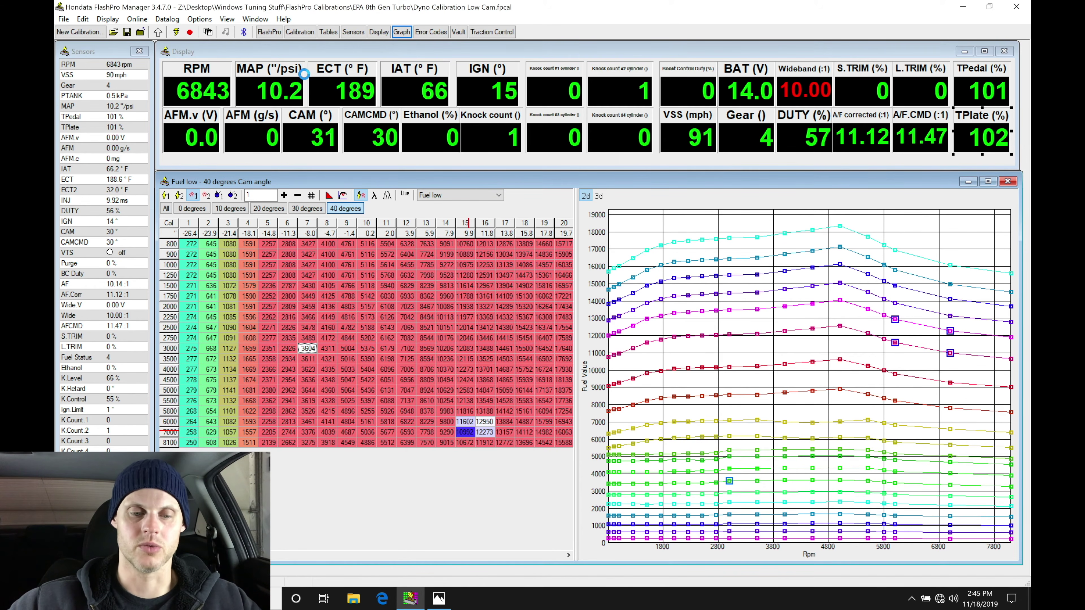
# Set both the lower and upper limits of the VTEC rpm window to 3000 rpm in the calibration settings.
pyautogui.click(301, 32)
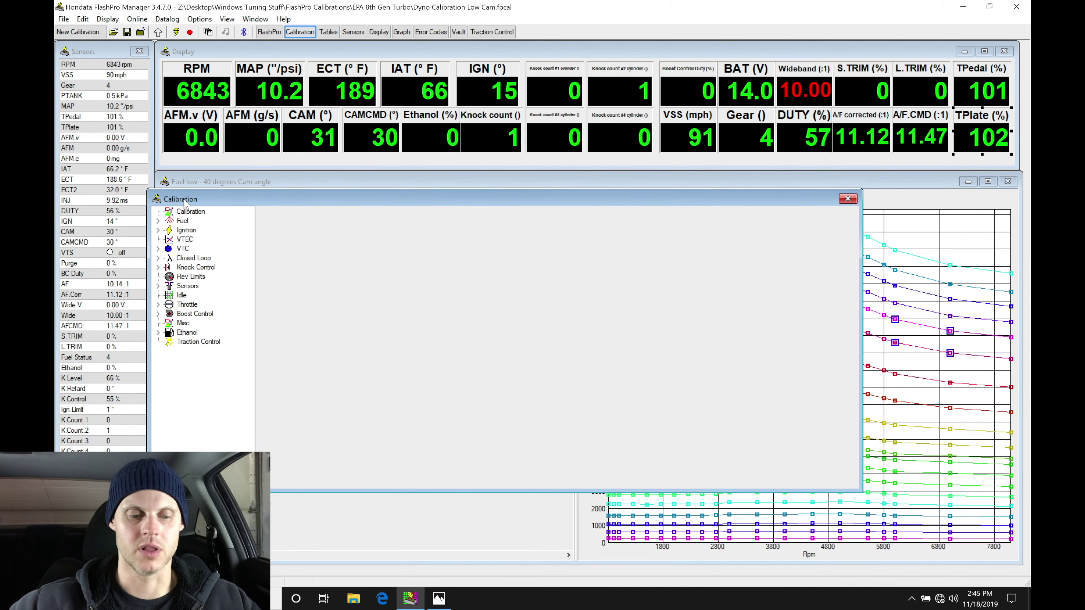
pyautogui.click(183, 239)
pyautogui.doubleClick(335, 232)
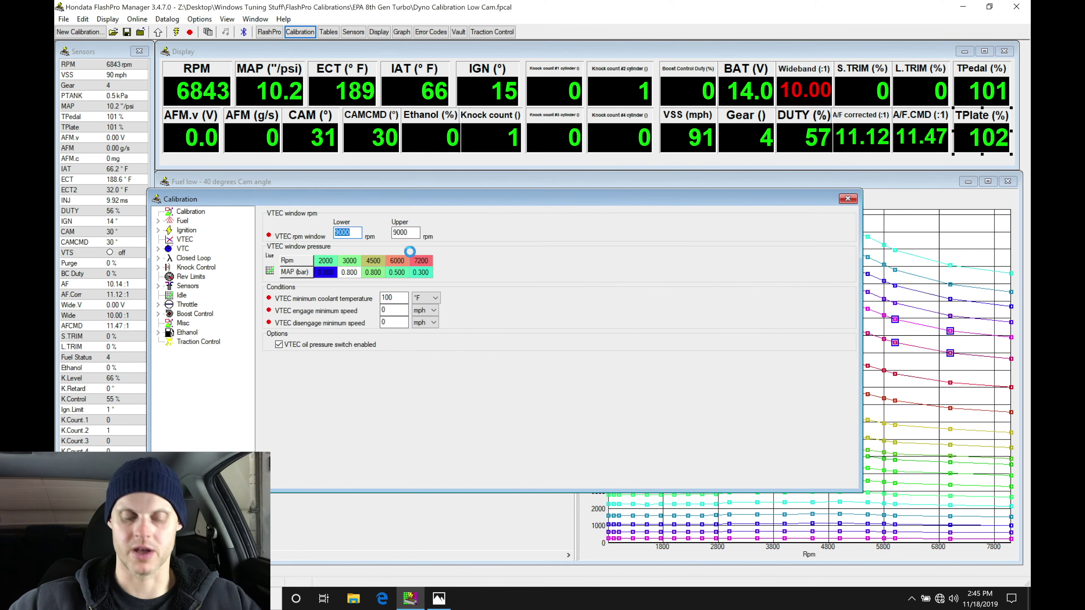
pyautogui.write('3000')
pyautogui.press('Tab')
pyautogui.write('3000')
pyautogui.press('Tab')
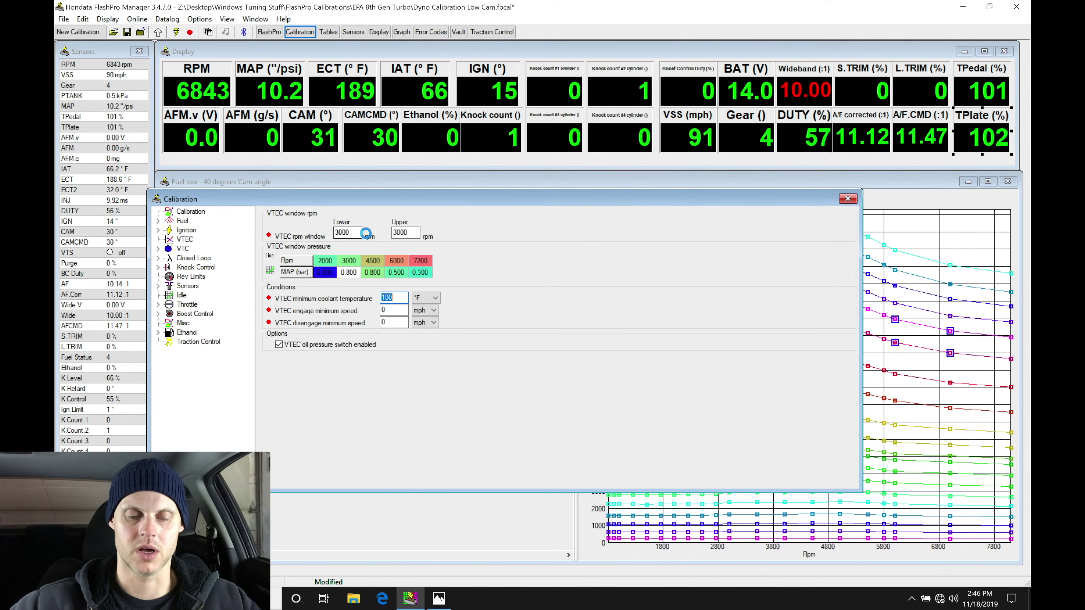
# Set the VTEC window pressure to 0.4 bar MAP at every rpm point, and save the calibration.
pyautogui.click(326, 275)
pyautogui.moveTo(326, 276); pyautogui.dragTo(439, 274)
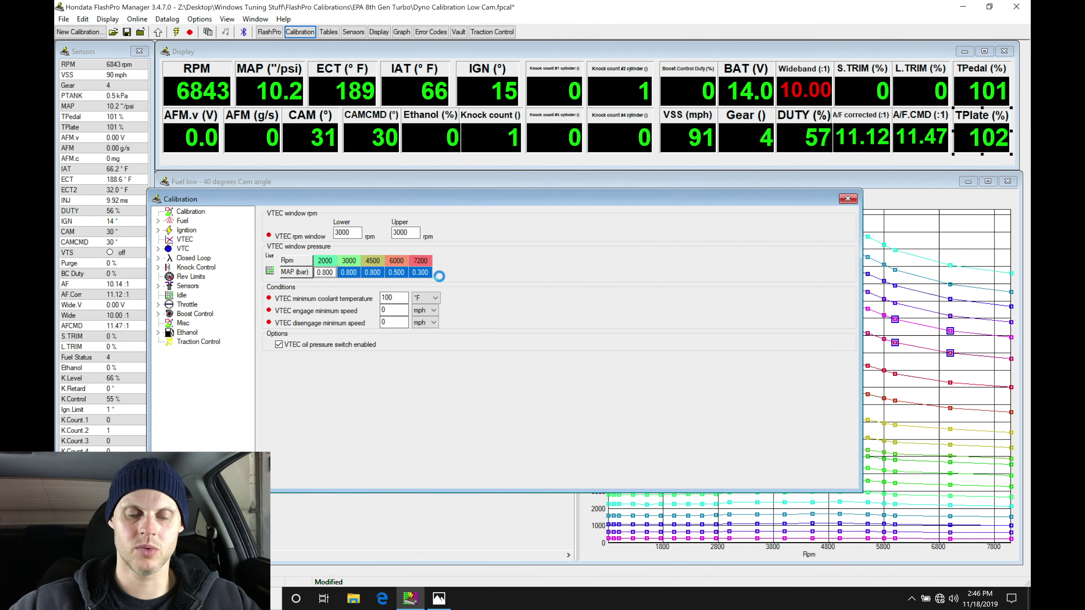
pyautogui.press('Return')
pyautogui.press('Tab')
pyautogui.press('Tab')
pyautogui.press('Tab')
pyautogui.press('Tab')
pyautogui.press('Tab')
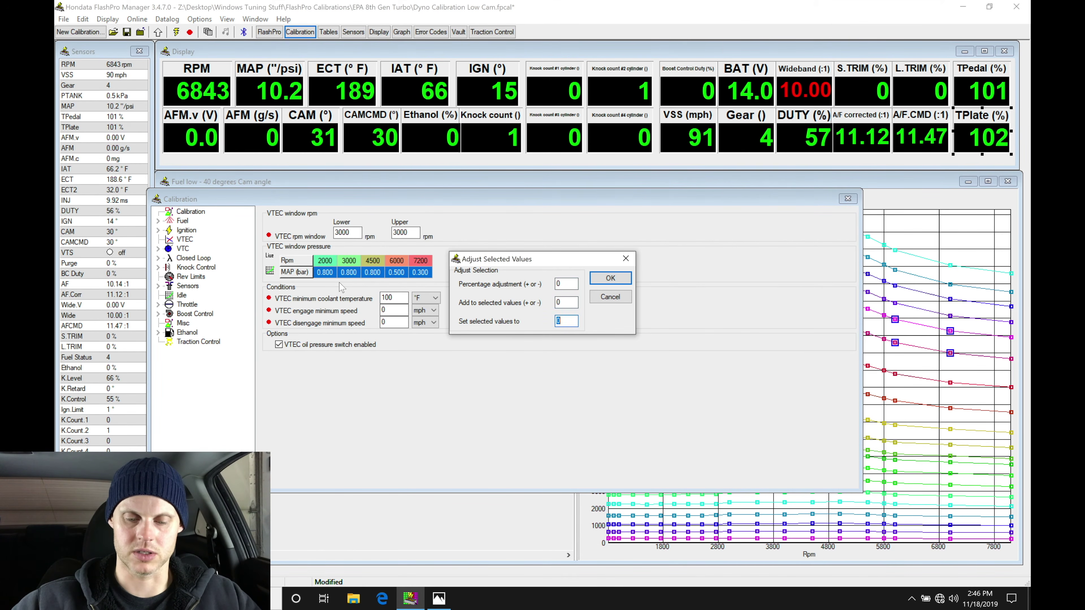
pyautogui.write('0.4')
pyautogui.press('Return')
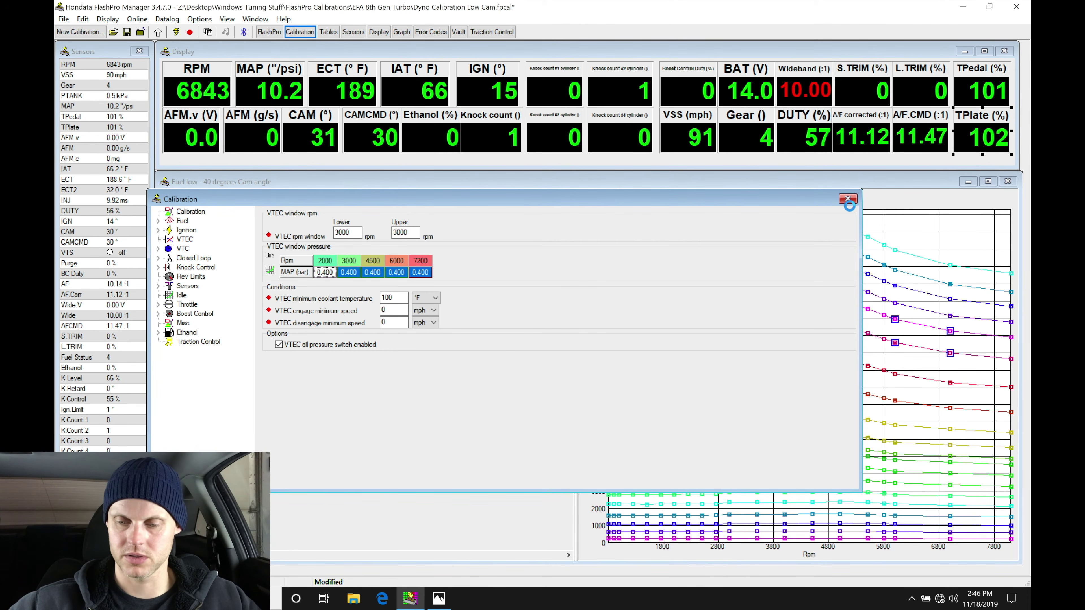
pyautogui.click(847, 199)
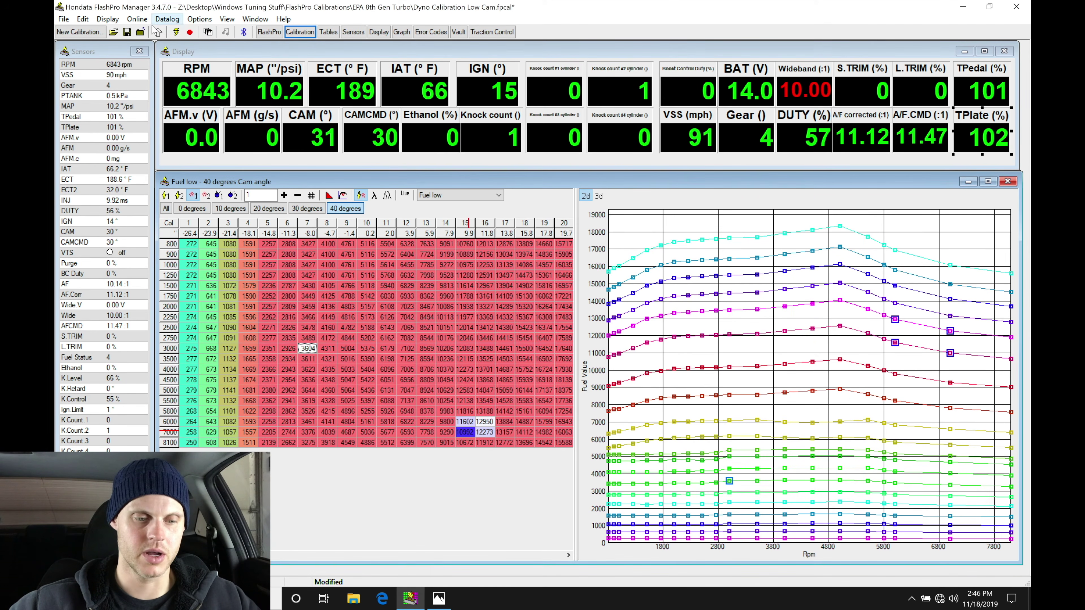
pyautogui.click(127, 32)
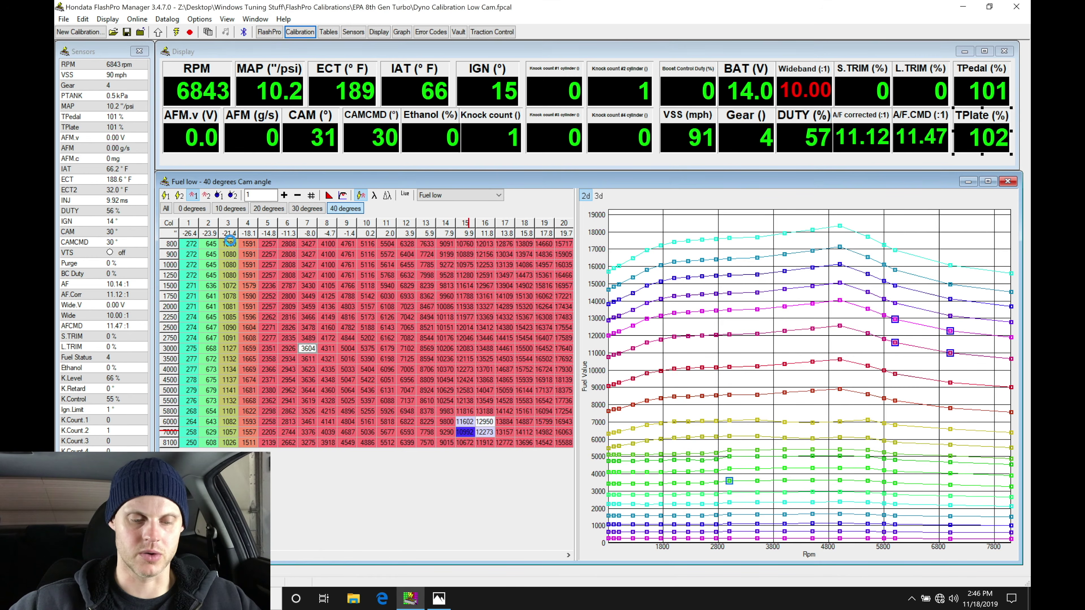
# Examine the high-cam fuel tables at 40 and 0 degrees cam angle and the high-cam angle table.
pyautogui.click(206, 196)
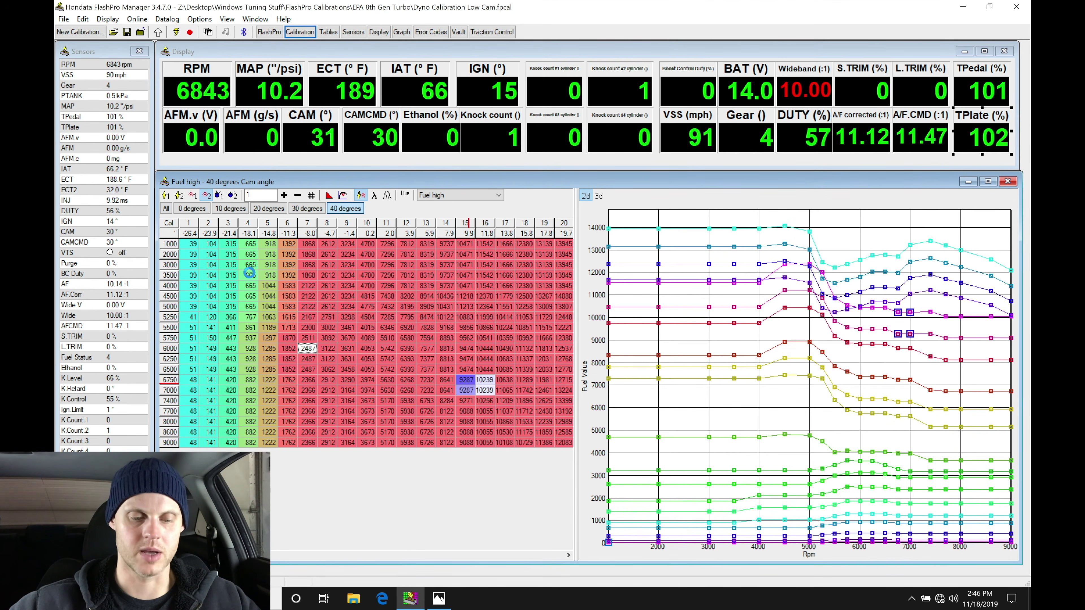
pyautogui.click(199, 207)
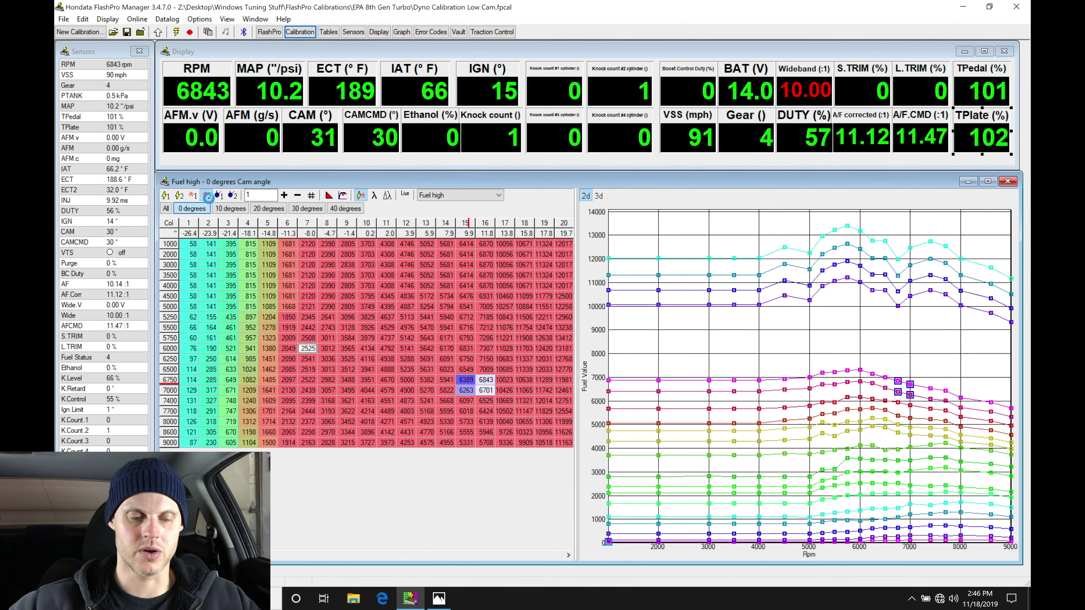
pyautogui.click(232, 195)
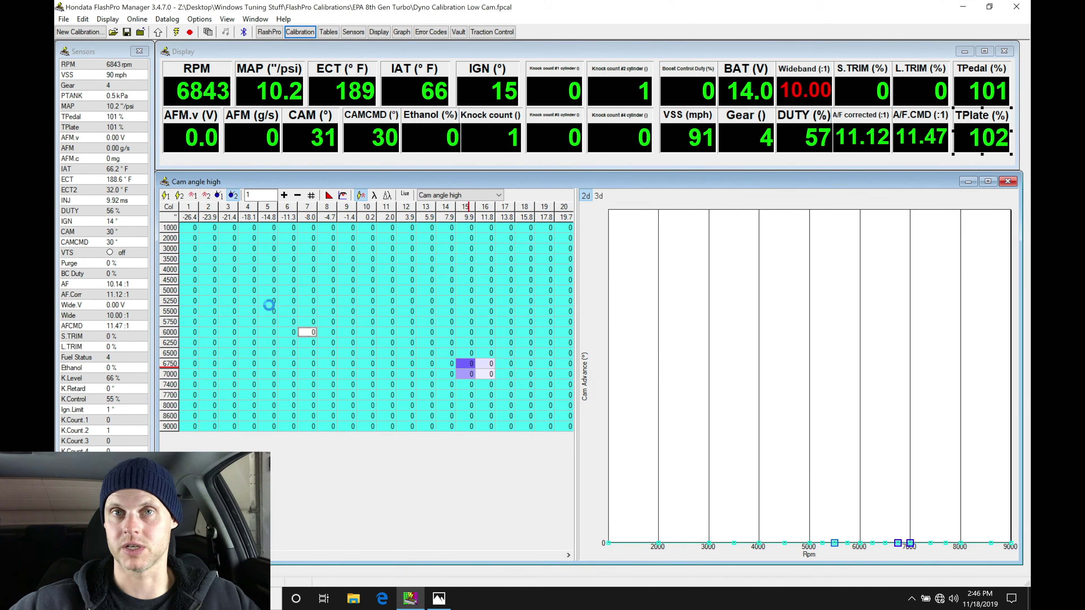
pyautogui.click(206, 195)
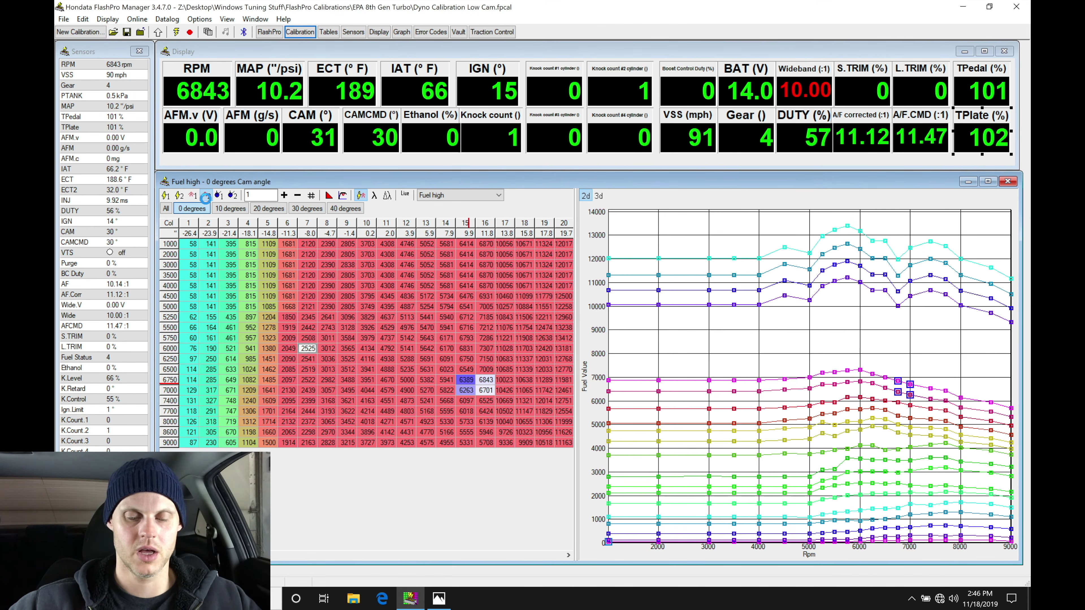